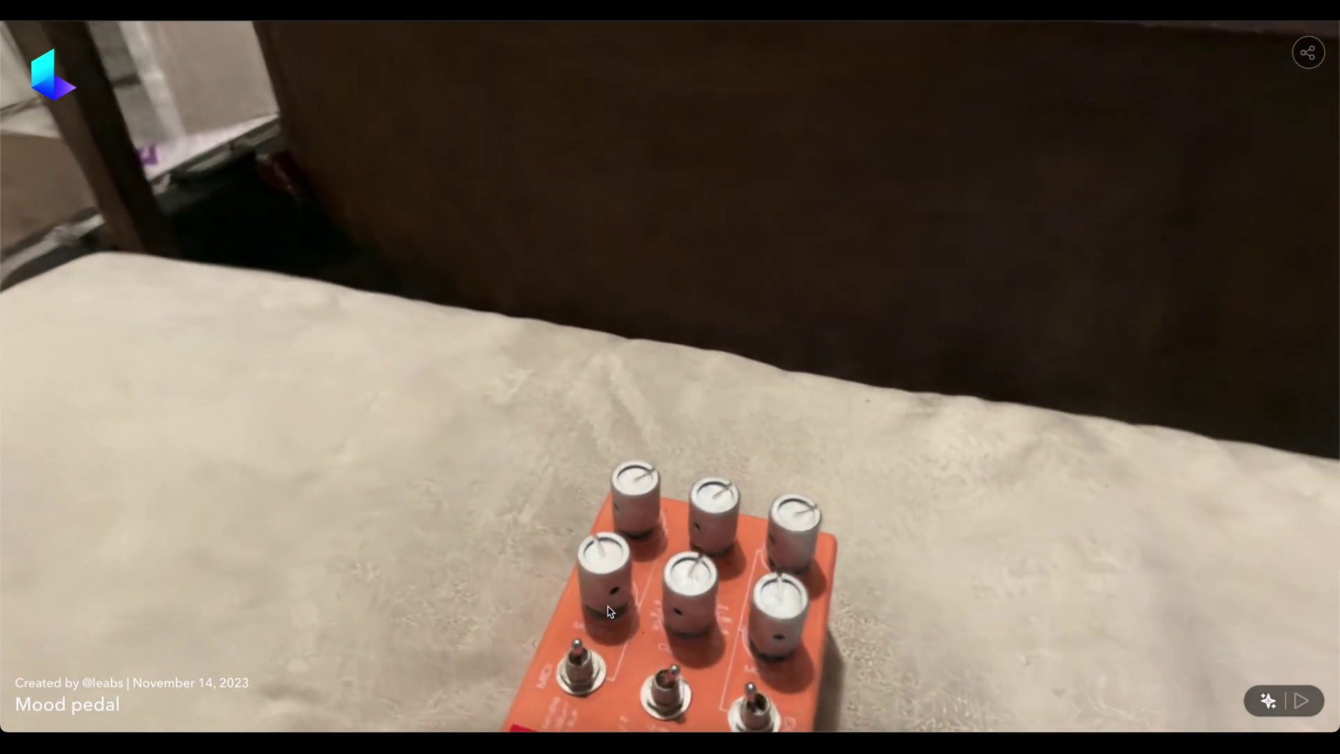
Scroll through the finished Mood pedal scan's details sheet and its listed export assets
{"action": "scroll", "coordinate": [609, 609], "scroll_direction": "down", "scroll_amount": 5}
{"action": "scroll", "coordinate": [609, 602], "scroll_direction": "up", "scroll_amount": 5}
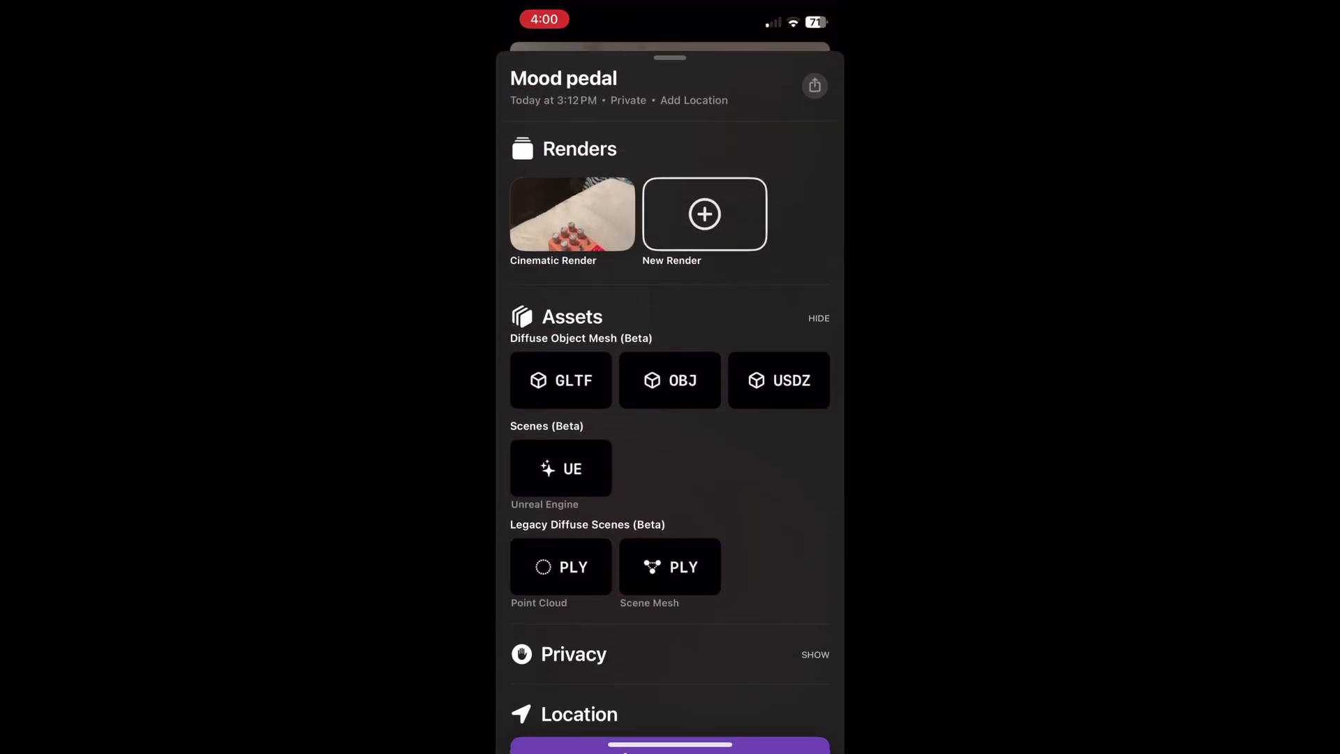
Request the Mood pedal's GLTF diffuse object mesh and confirm its generation with Proceed
{"action": "scroll", "coordinate": [671, 419], "scroll_direction": "down", "scroll_amount": 2}
{"action": "left_click", "coordinate": [779, 313]}
{"action": "left_click", "coordinate": [610, 461]}
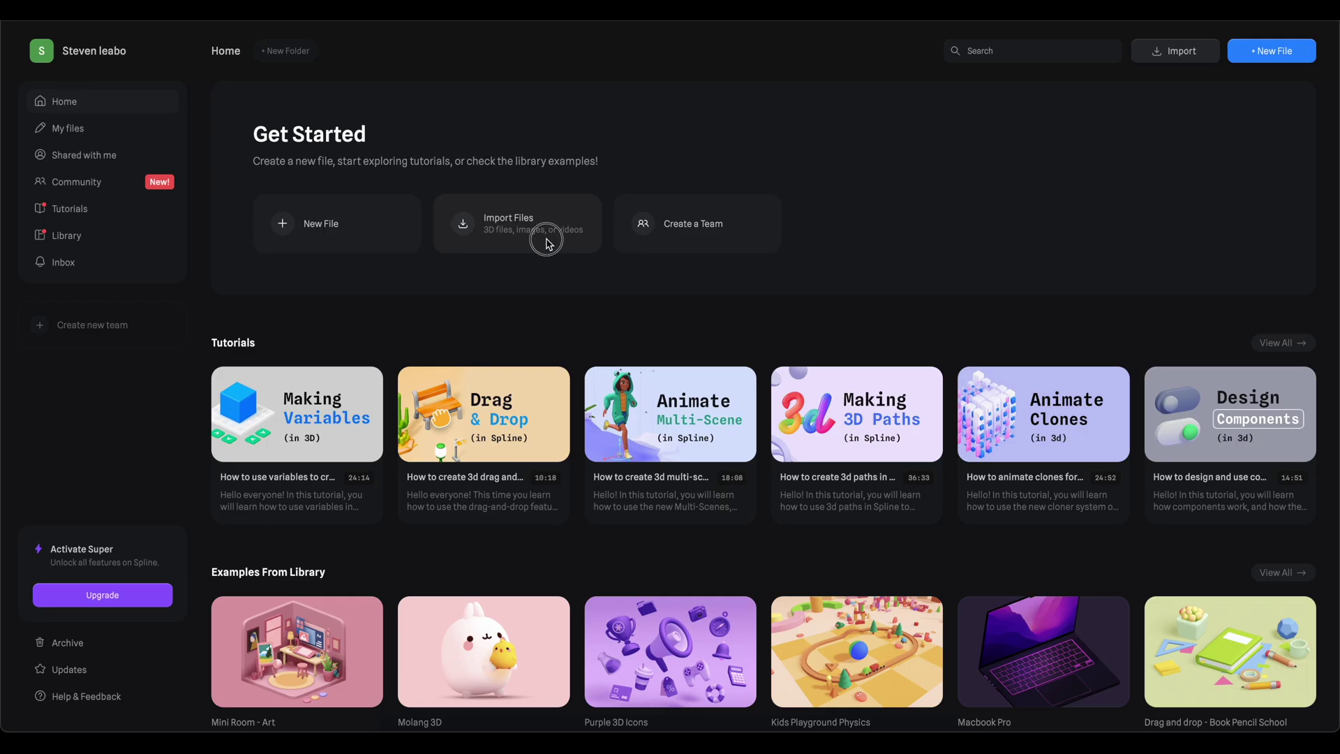
Import textured_mesh_medpoly_glb.glb as a 3D model into a new Spline scene
{"action": "left_click", "coordinate": [547, 242]}
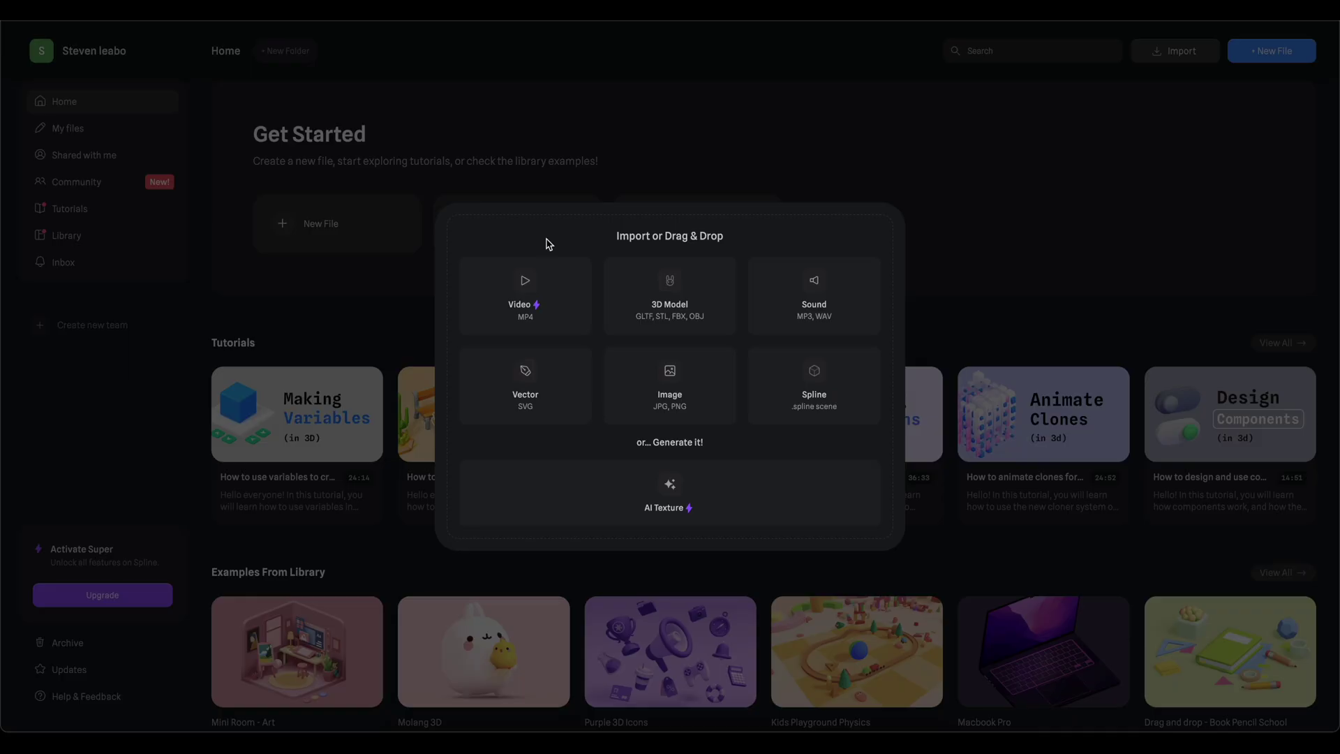
{"action": "left_click", "coordinate": [643, 302]}
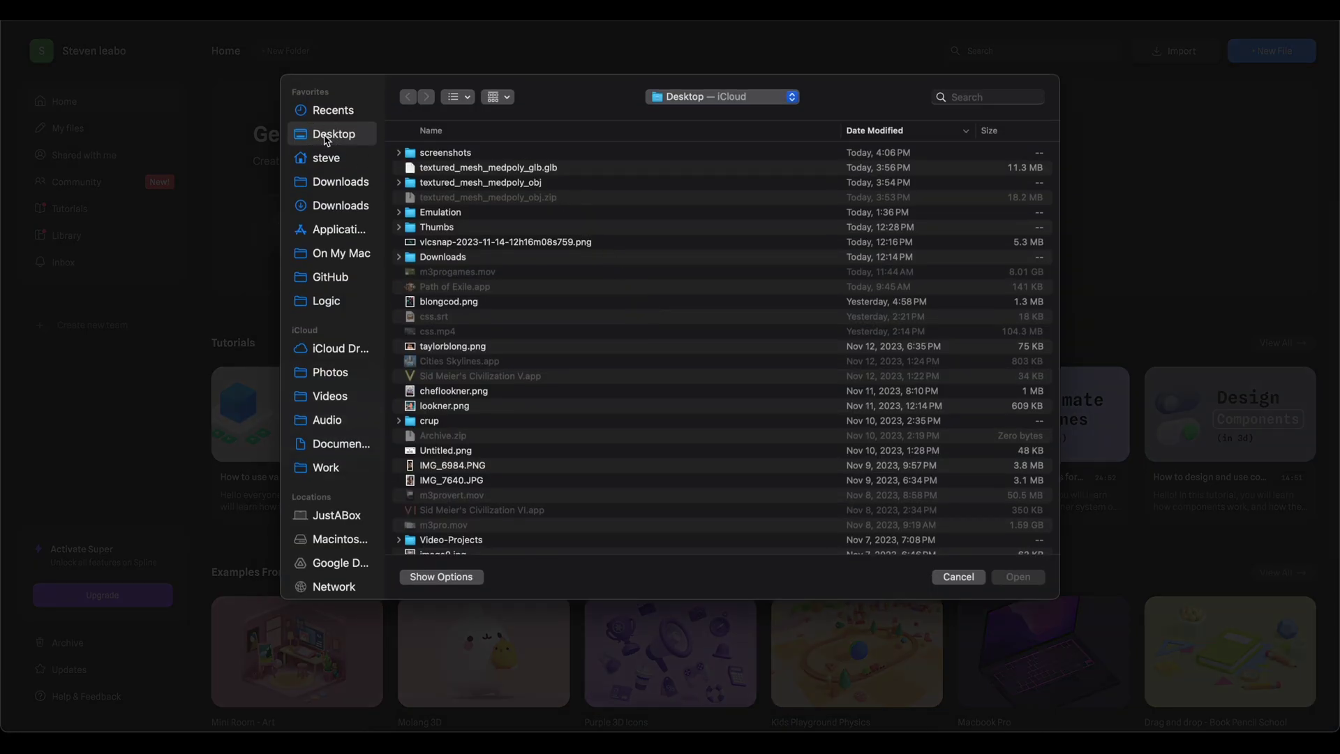
{"action": "double_click", "coordinate": [522, 173]}
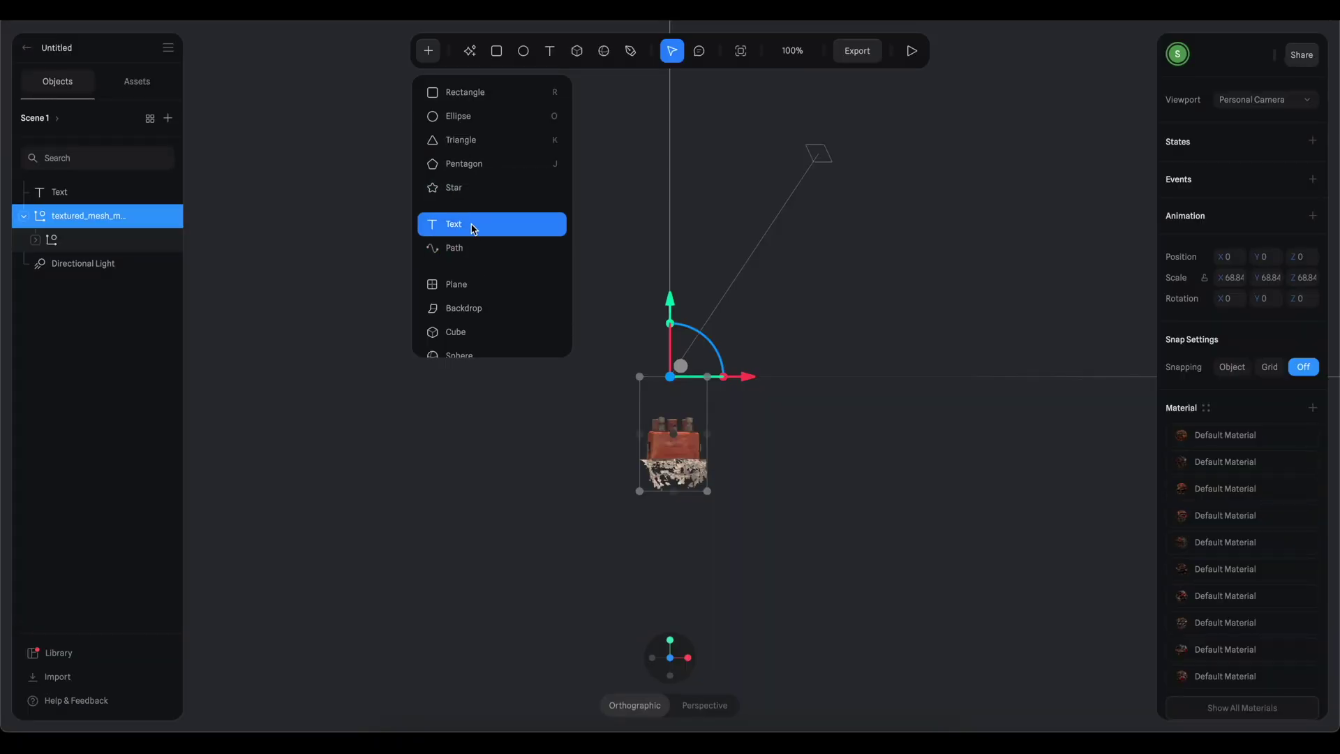
Add a MOOD text label left of the pedal and enlarge it to 61 pt
{"action": "left_click", "coordinate": [472, 224]}
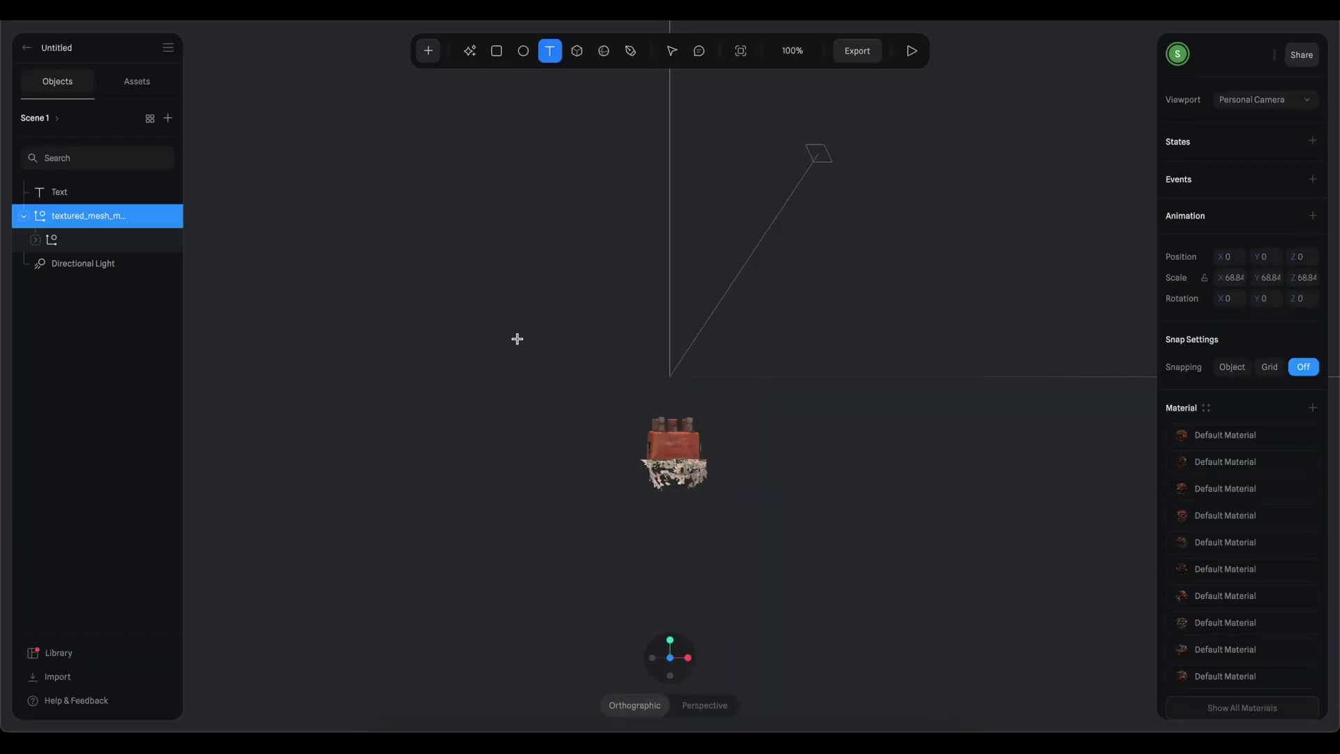
{"action": "left_click", "coordinate": [508, 411]}
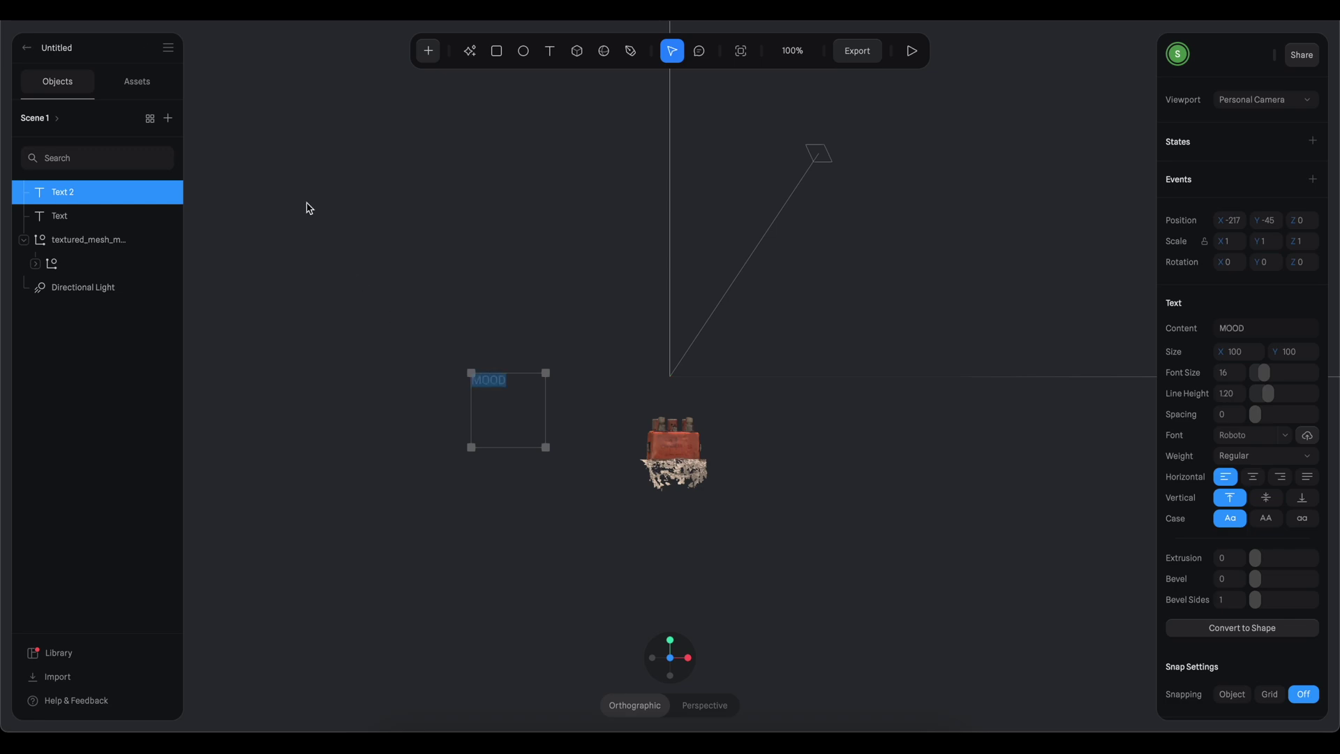
{"action": "left_click_drag", "start_coordinate": [546, 448], "coordinate": [694, 469]}
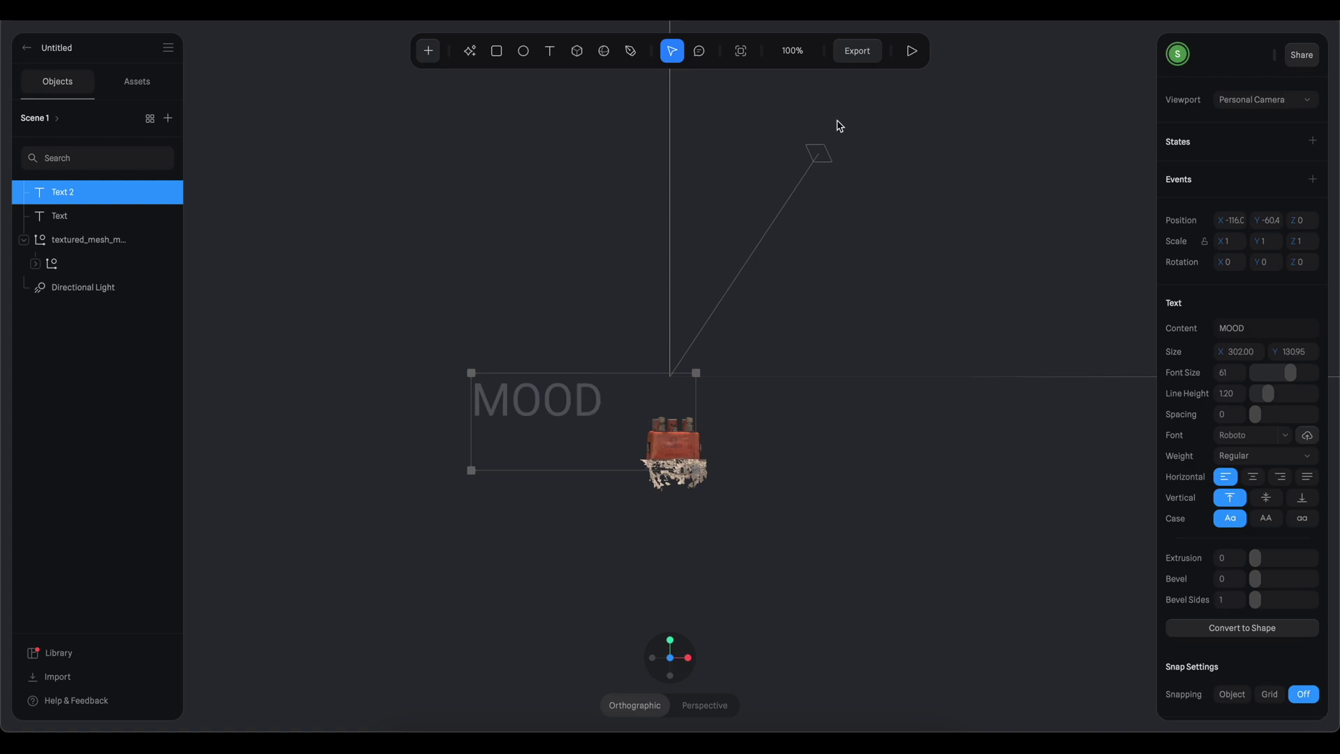
Preview the scene from a couple of angles, then reselect the MOOD text object
{"action": "left_click", "coordinate": [916, 53]}
{"action": "left_click_drag", "start_coordinate": [691, 391], "coordinate": [670, 416]}
{"action": "mouse_move", "coordinate": [731, 504]}
{"action": "left_mouse_down"}
{"action": "mouse_move", "coordinate": [691, 510]}
{"action": "mouse_move", "coordinate": [719, 526]}
{"action": "mouse_move", "coordinate": [775, 497]}
{"action": "mouse_move", "coordinate": [737, 514]}
{"action": "left_mouse_up"}
{"action": "left_click", "coordinate": [758, 51]}
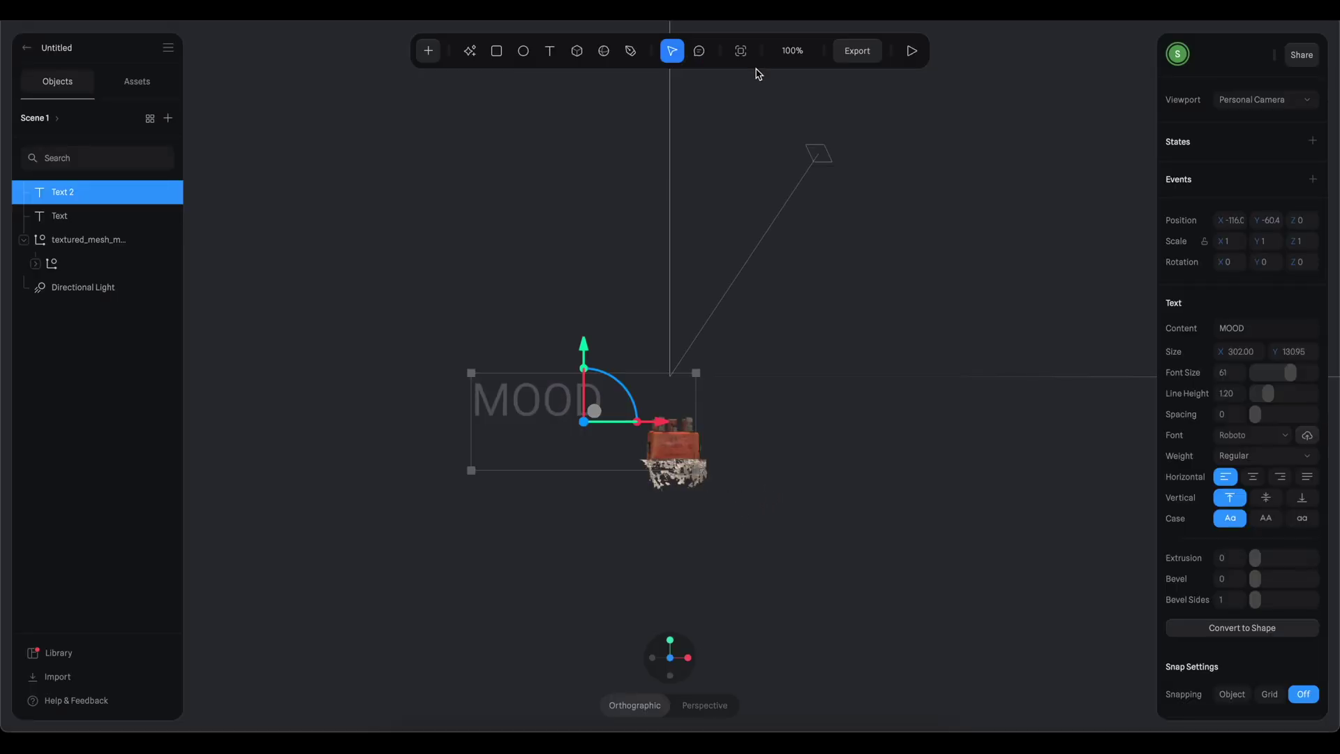
{"action": "left_click", "coordinate": [528, 396]}
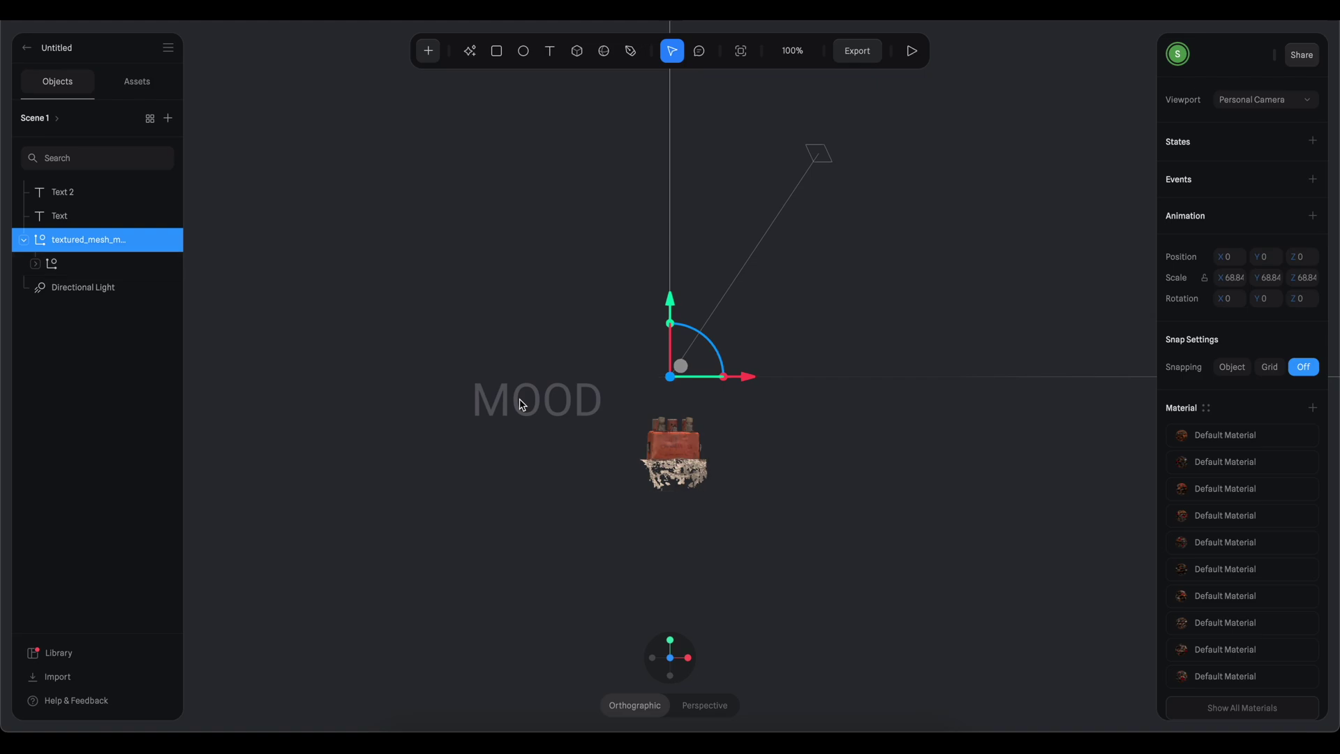
{"action": "left_click", "coordinate": [84, 216]}
{"action": "left_click", "coordinate": [70, 192]}
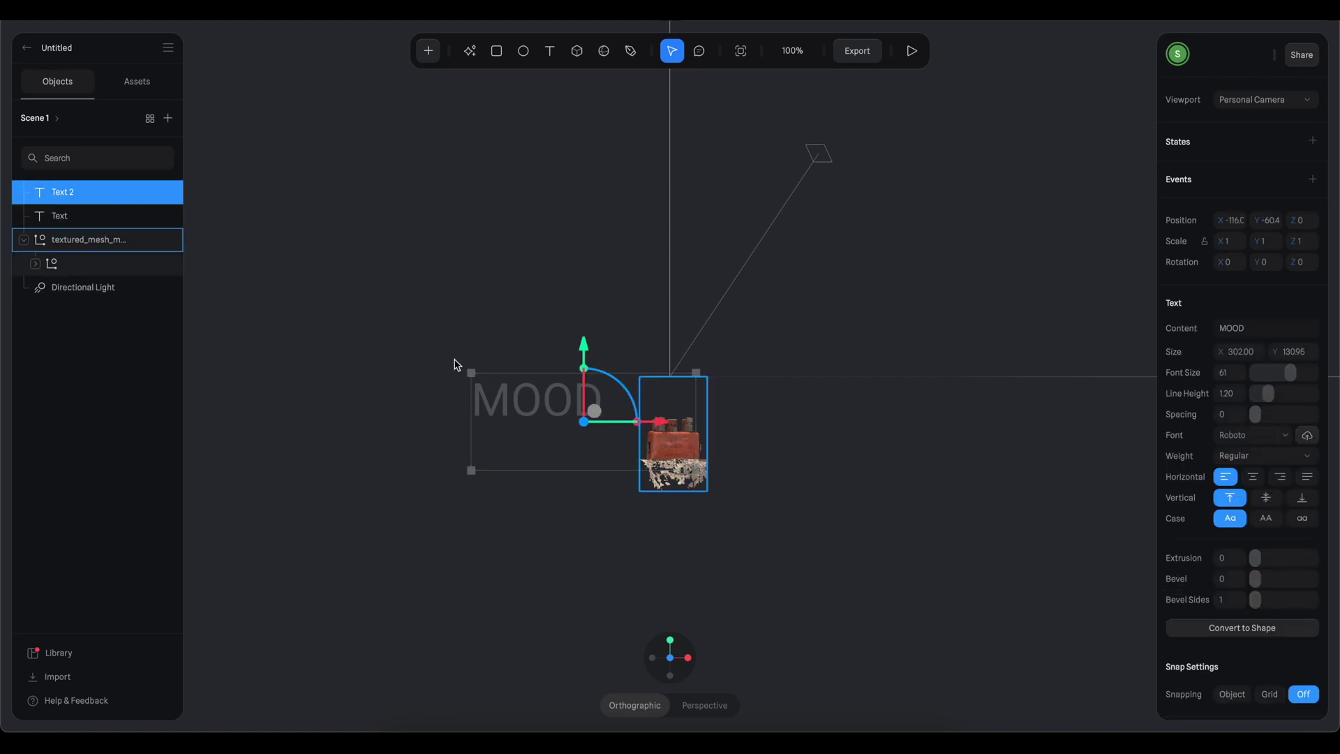
Colour the MOOD text's material green, RGB(123, 221, 167)
{"action": "left_click", "coordinate": [504, 394]}
{"action": "left_click", "coordinate": [504, 394]}
{"action": "left_click", "coordinate": [1234, 274]}
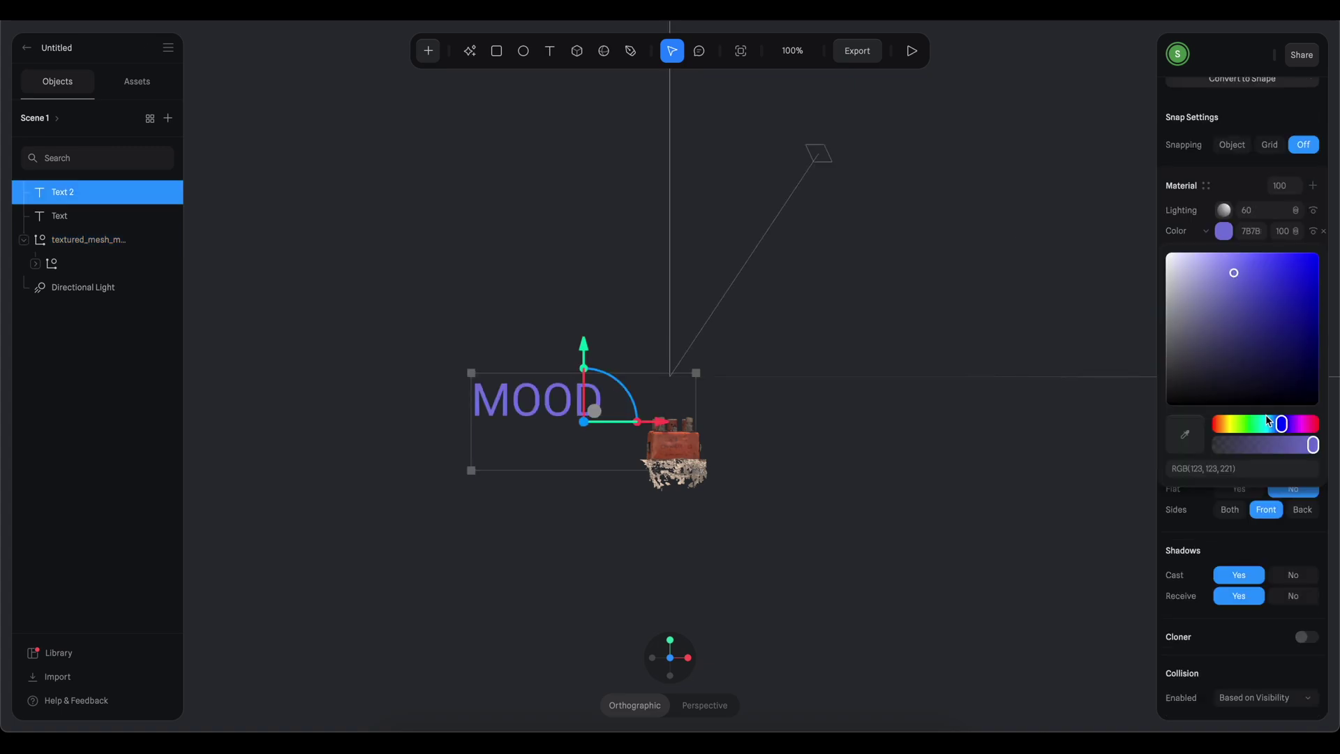
{"action": "left_click_drag", "start_coordinate": [1269, 423], "coordinate": [1257, 425]}
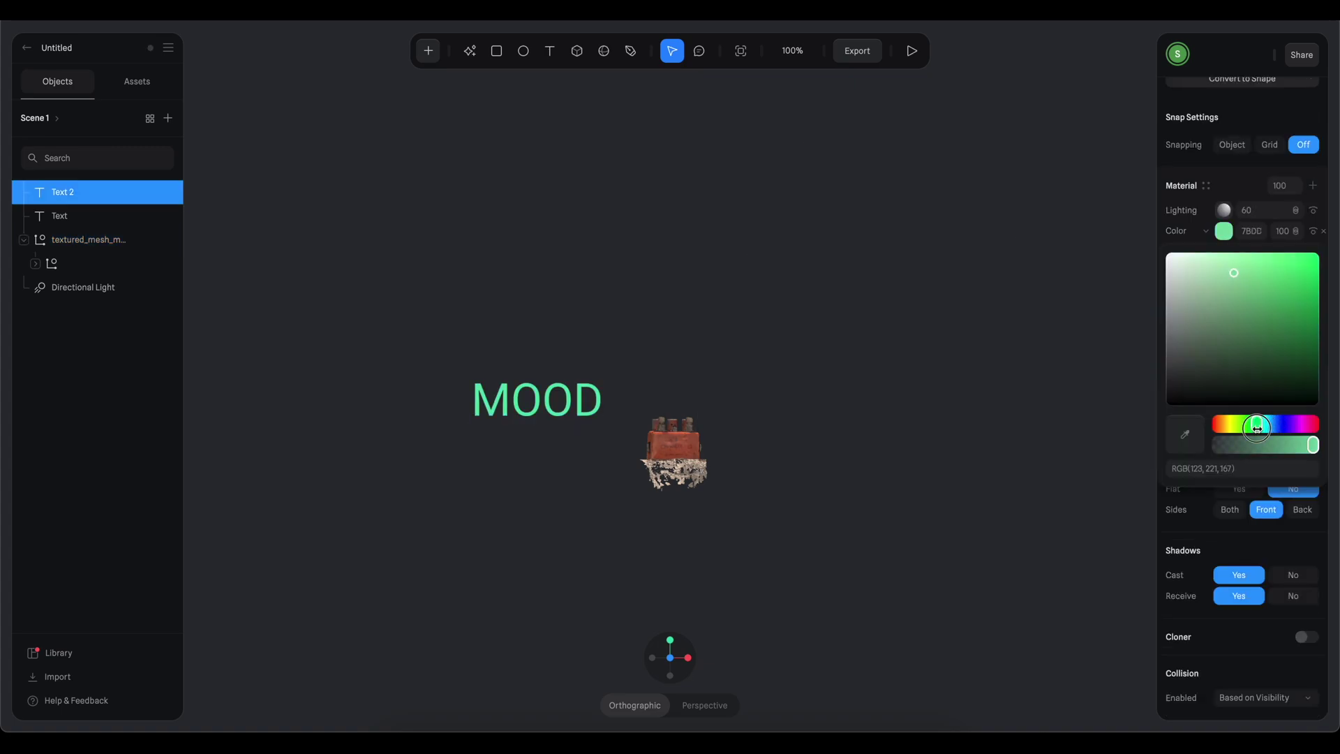
{"action": "left_click", "coordinate": [1199, 177]}
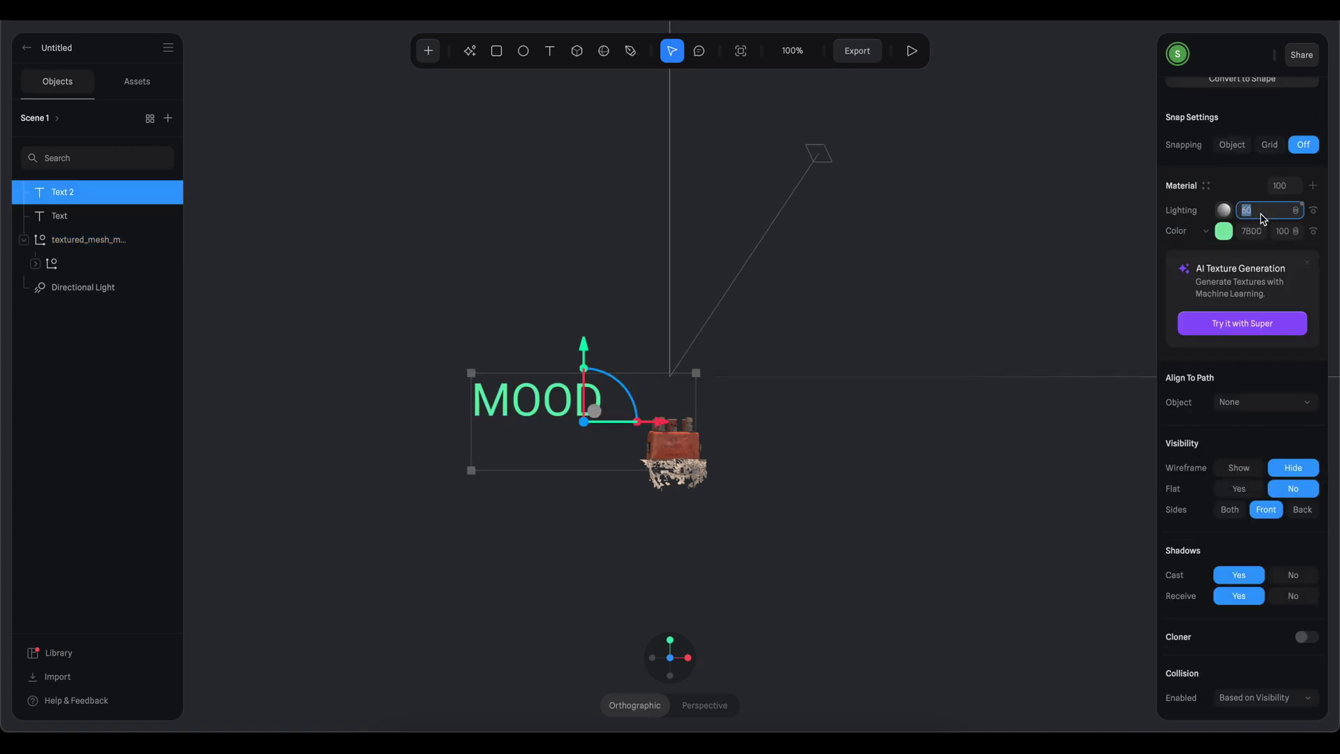
{"action": "left_click", "coordinate": [1227, 210]}
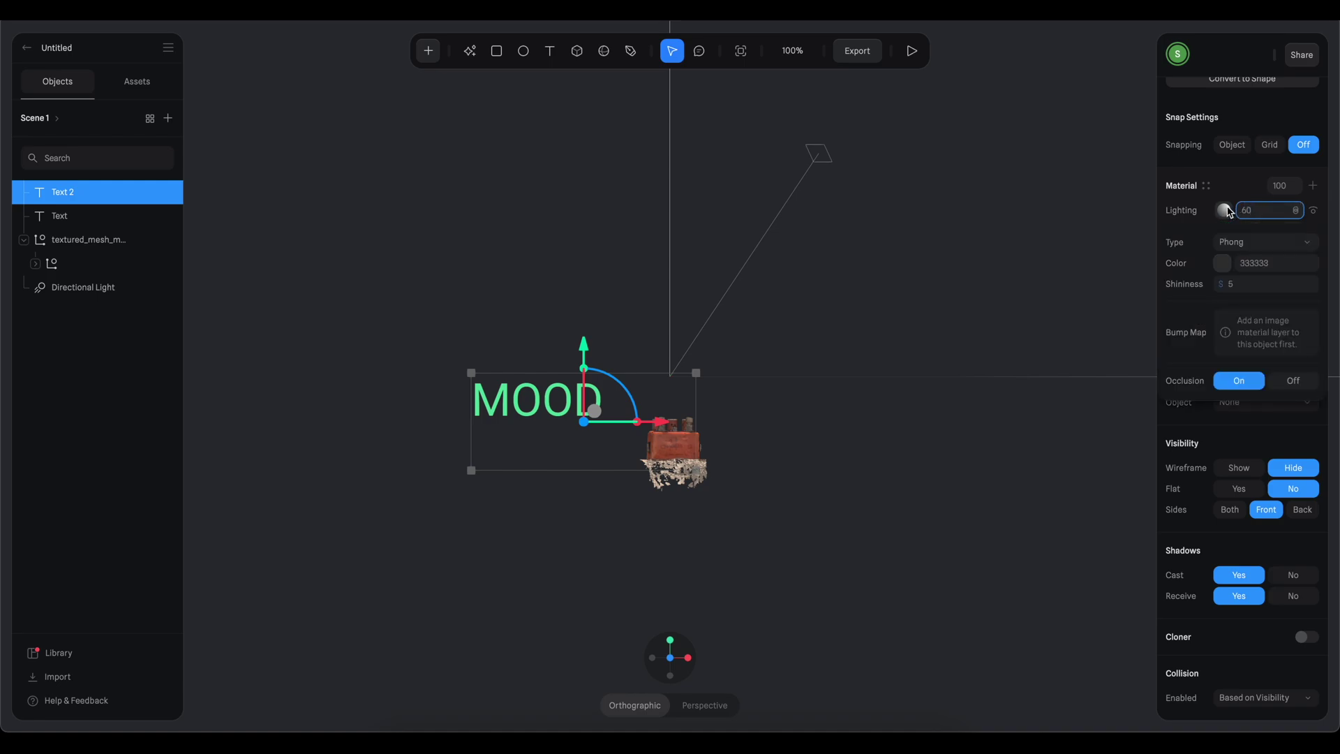
{"action": "left_click", "coordinate": [1230, 211]}
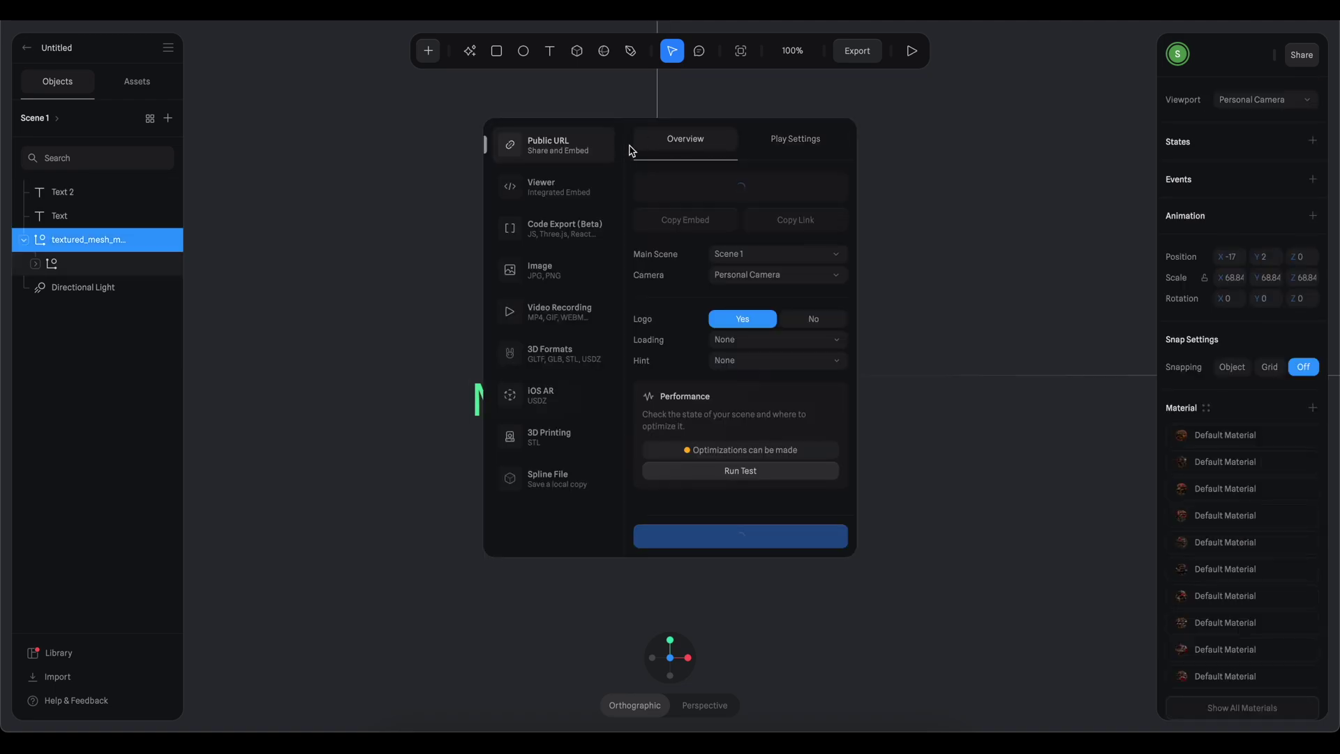
Switch the Export dialog to Code Export and review Play Settings, Drafts and the Vanilla JS snippet
{"action": "left_click", "coordinate": [558, 228]}
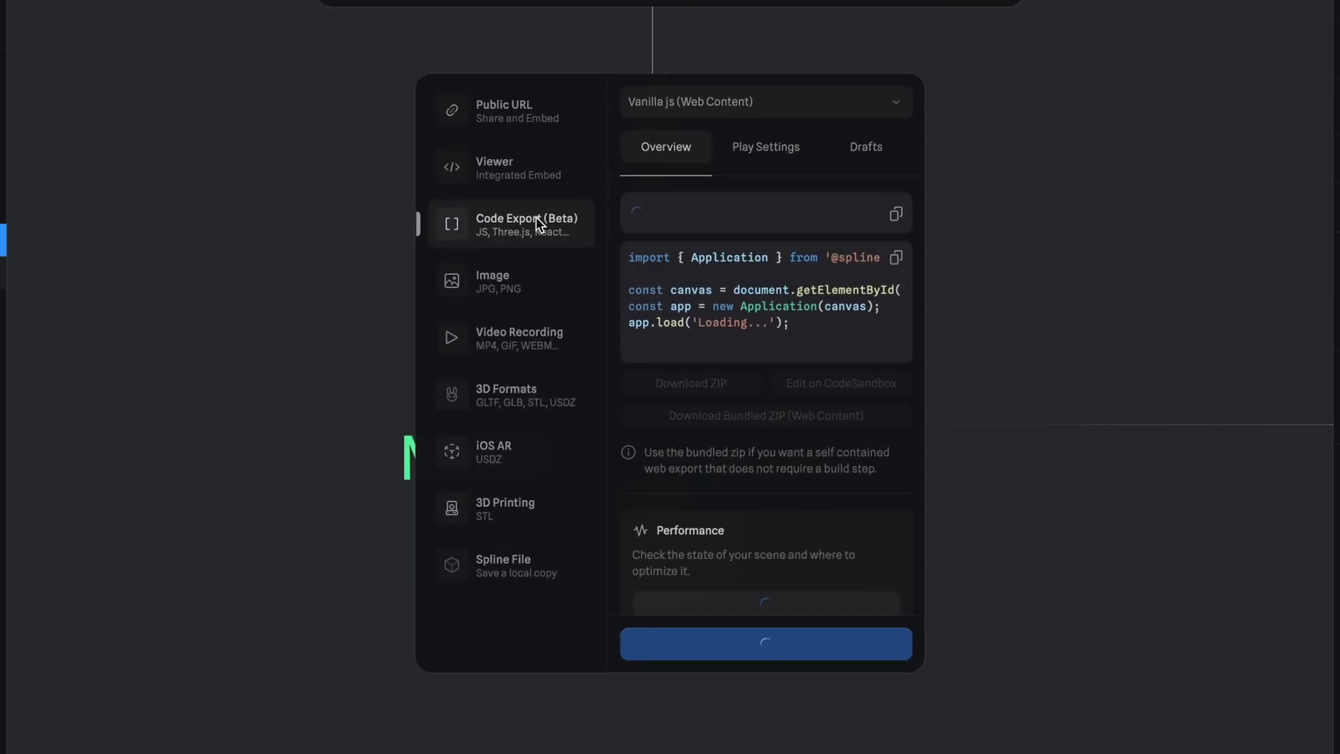
{"action": "left_click", "coordinate": [795, 132]}
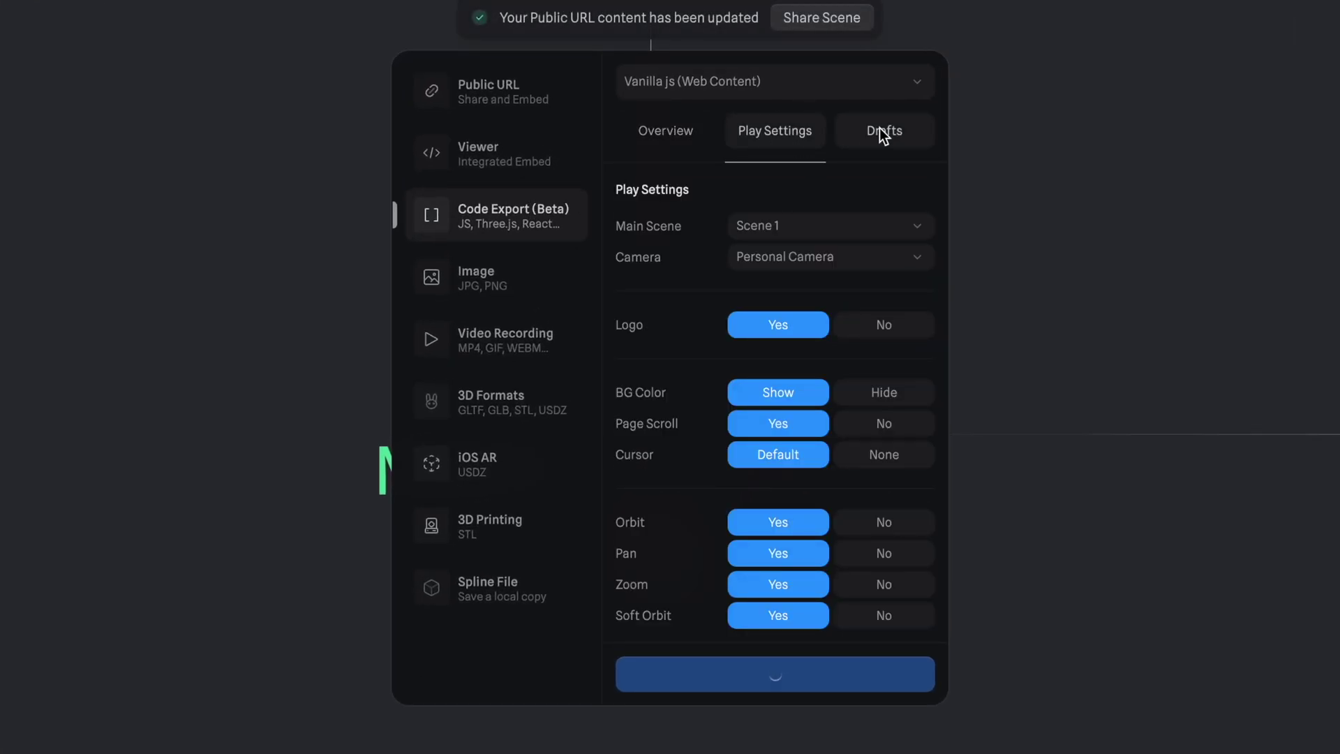
{"action": "left_click", "coordinate": [881, 130]}
{"action": "left_click", "coordinate": [782, 131]}
{"action": "left_click", "coordinate": [683, 132]}
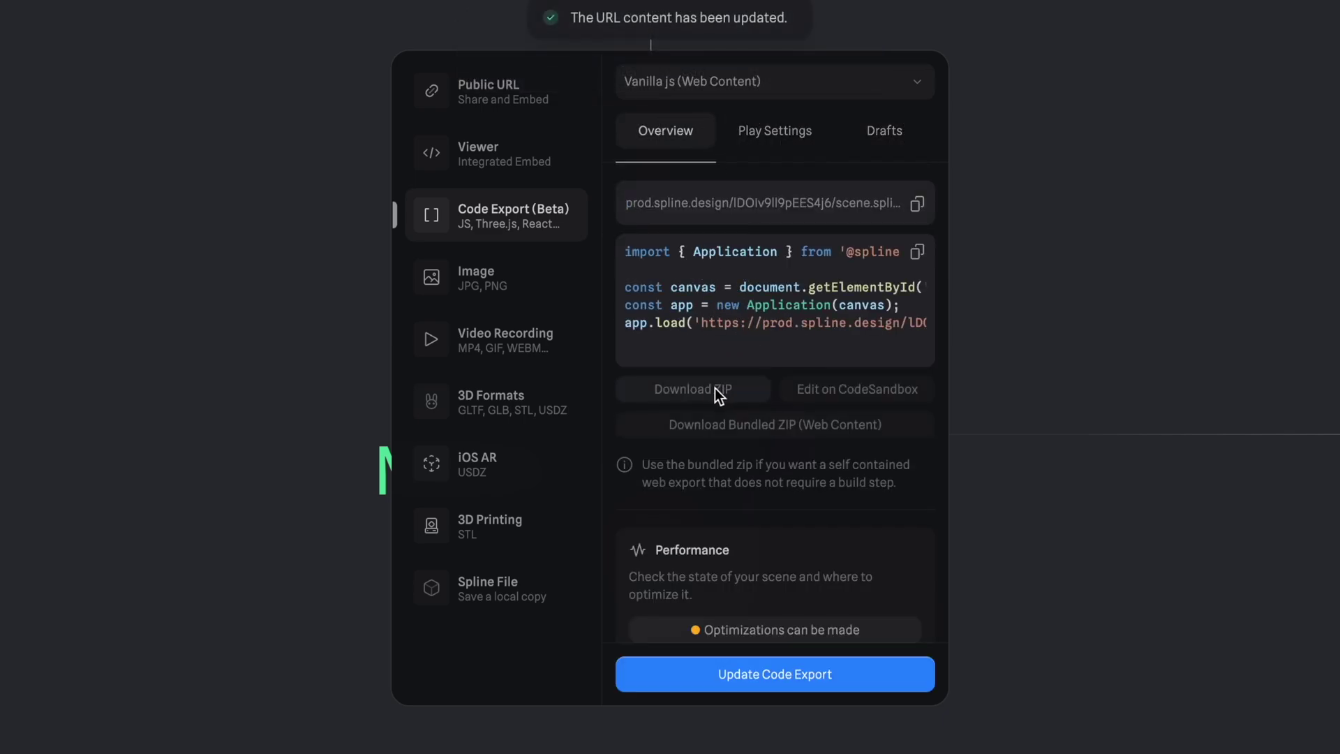
{"action": "scroll", "coordinate": [779, 467], "scroll_direction": "down", "scroll_amount": 3}
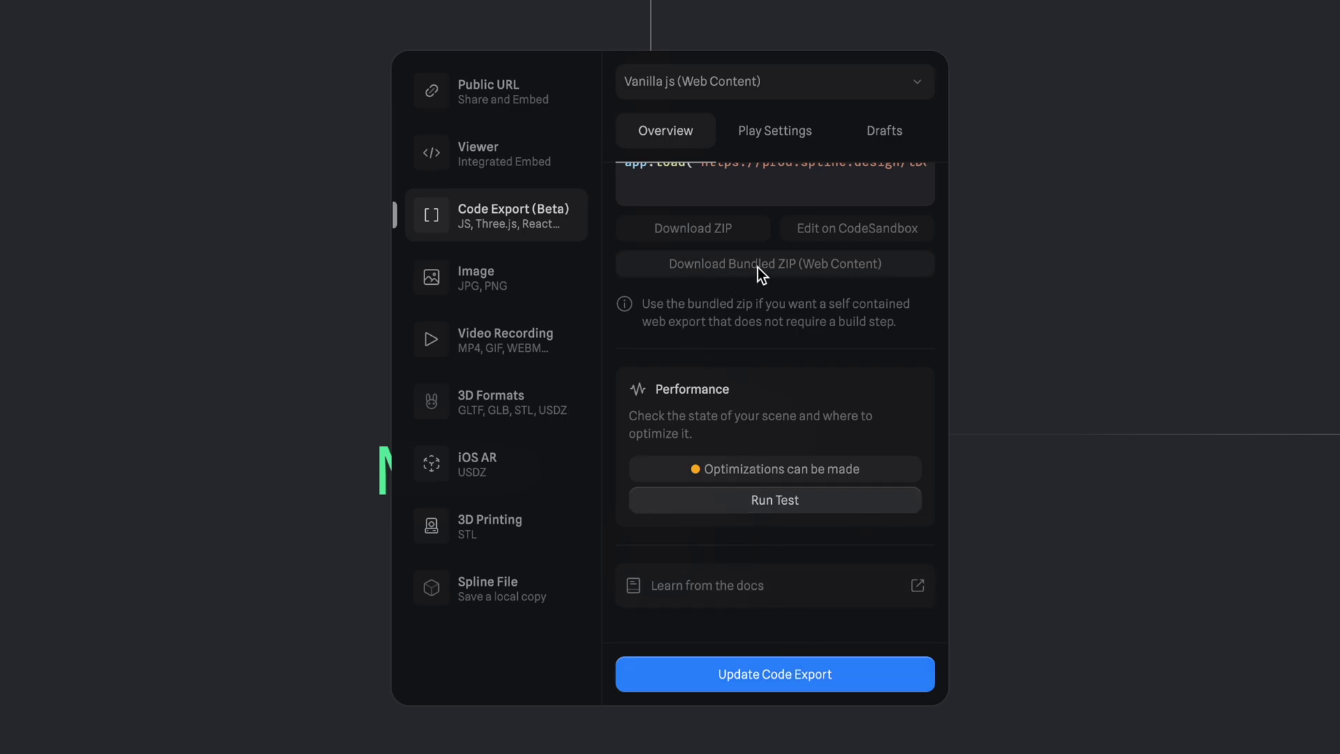
{"action": "scroll", "coordinate": [759, 270], "scroll_direction": "up", "scroll_amount": 3}
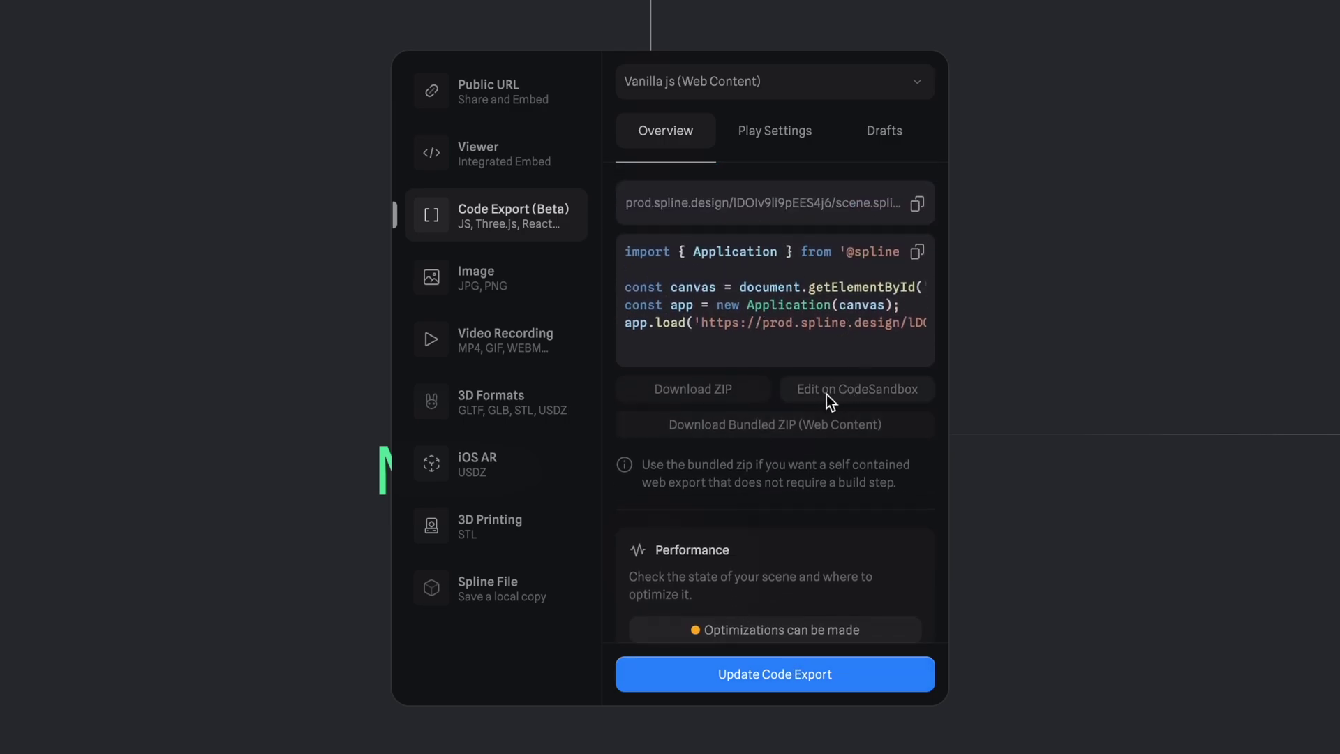
Send the exported scene to CodeSandbox, widen its preview and orbit the pedal
{"action": "left_click", "coordinate": [840, 392]}
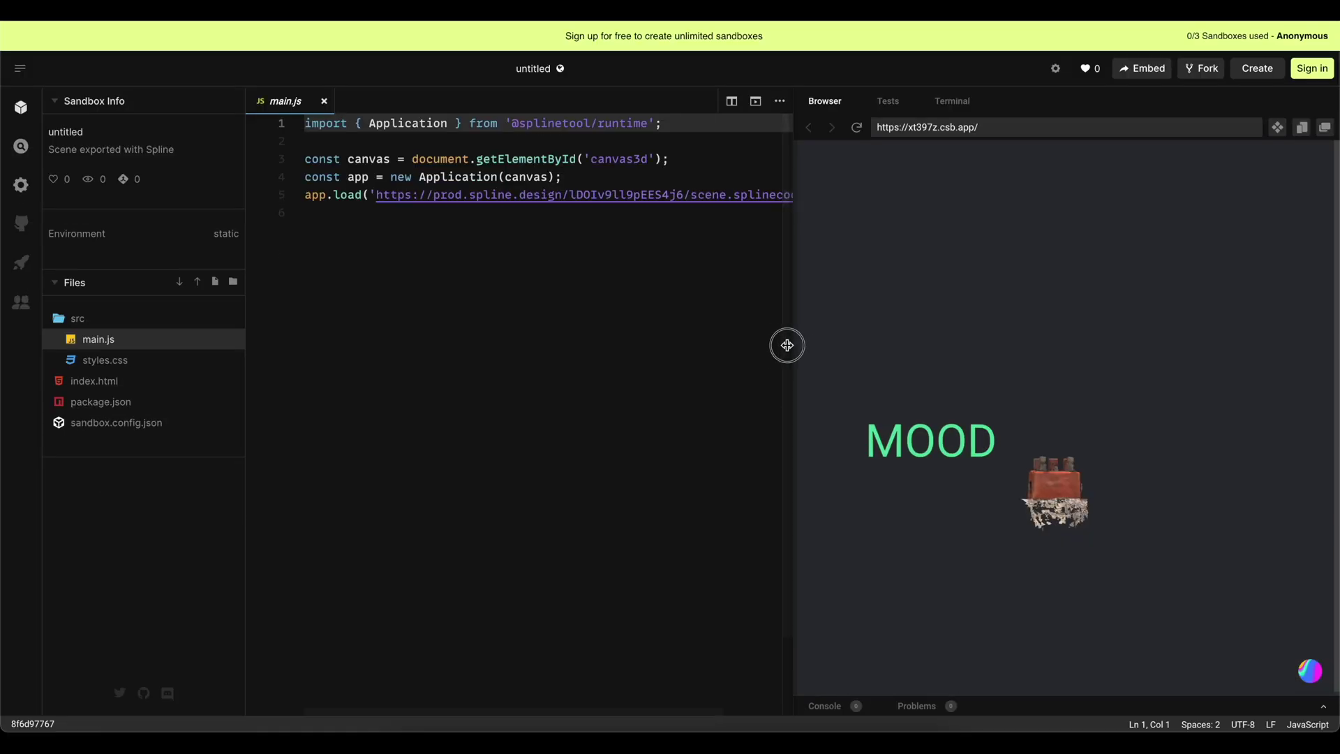
{"action": "left_click_drag", "start_coordinate": [787, 346], "coordinate": [723, 345]}
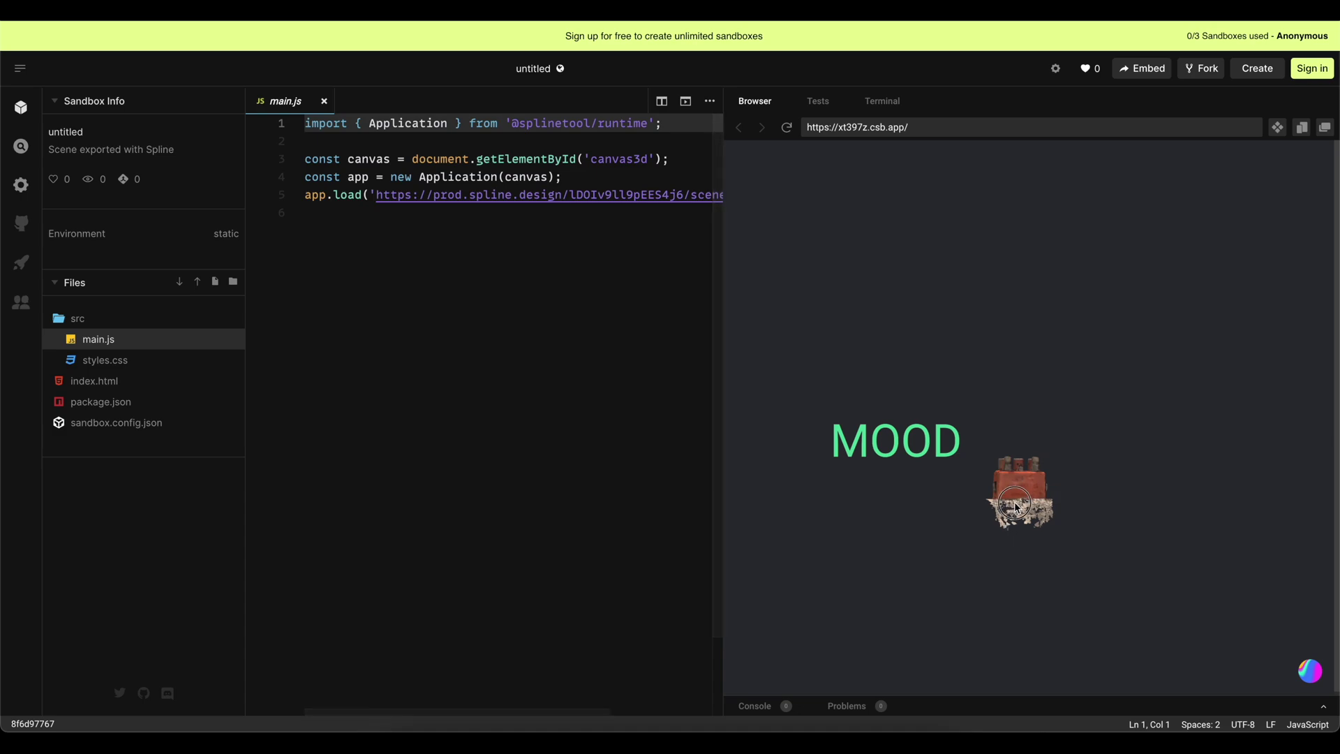
{"action": "mouse_move", "coordinate": [1007, 522]}
{"action": "left_mouse_down"}
{"action": "mouse_move", "coordinate": [1054, 525]}
{"action": "mouse_move", "coordinate": [1033, 538]}
{"action": "mouse_move", "coordinate": [1004, 522]}
{"action": "left_mouse_up"}
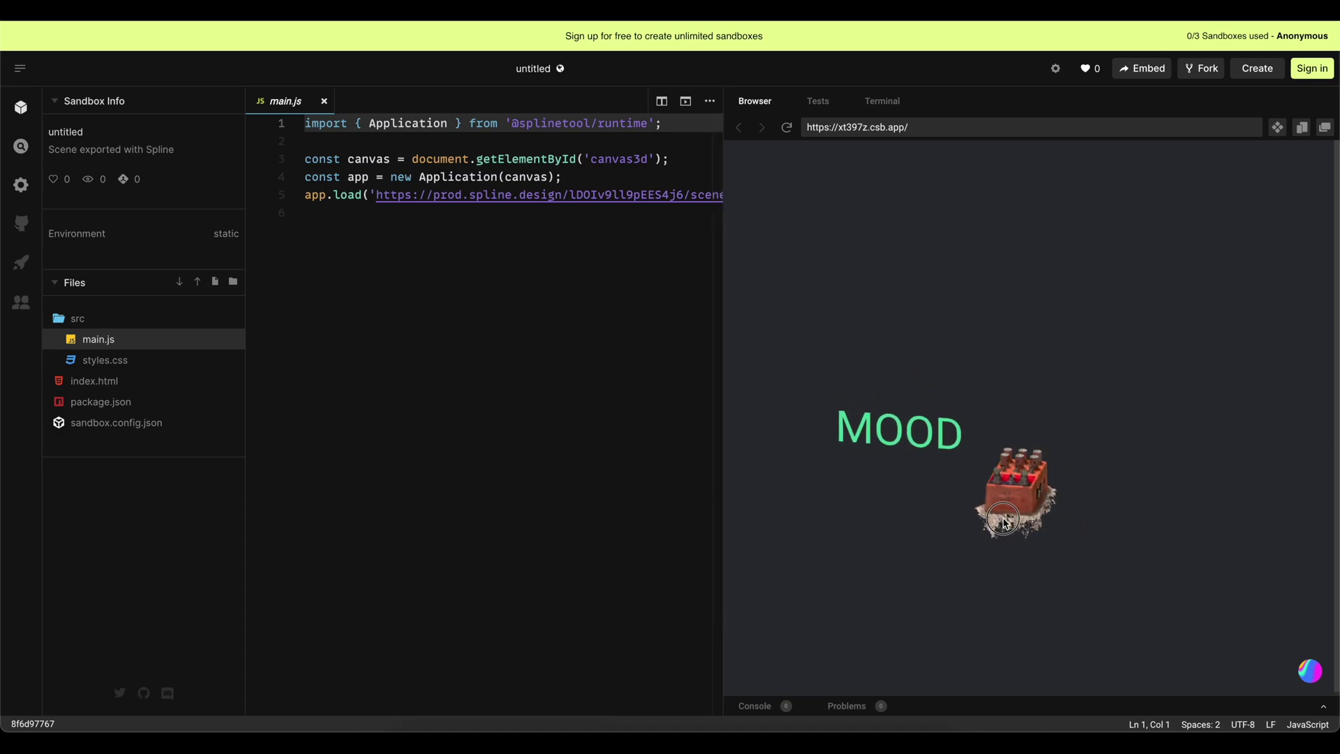
Begin an <h1>Something</h1 heading on a new line after <body> in index.html
{"action": "left_click", "coordinate": [133, 382]}
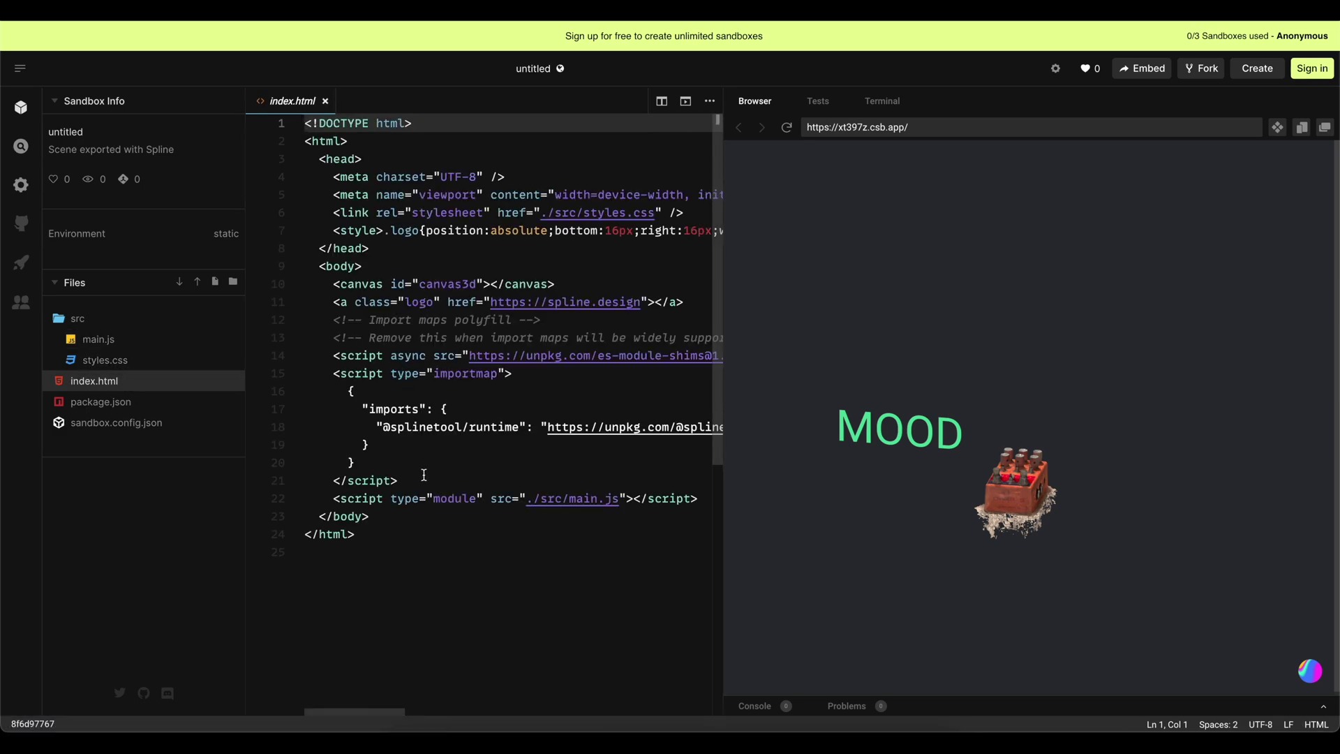
{"action": "left_click", "coordinate": [409, 262]}
{"action": "key", "text": "Return"}
{"action": "type", "text": "<h1"}
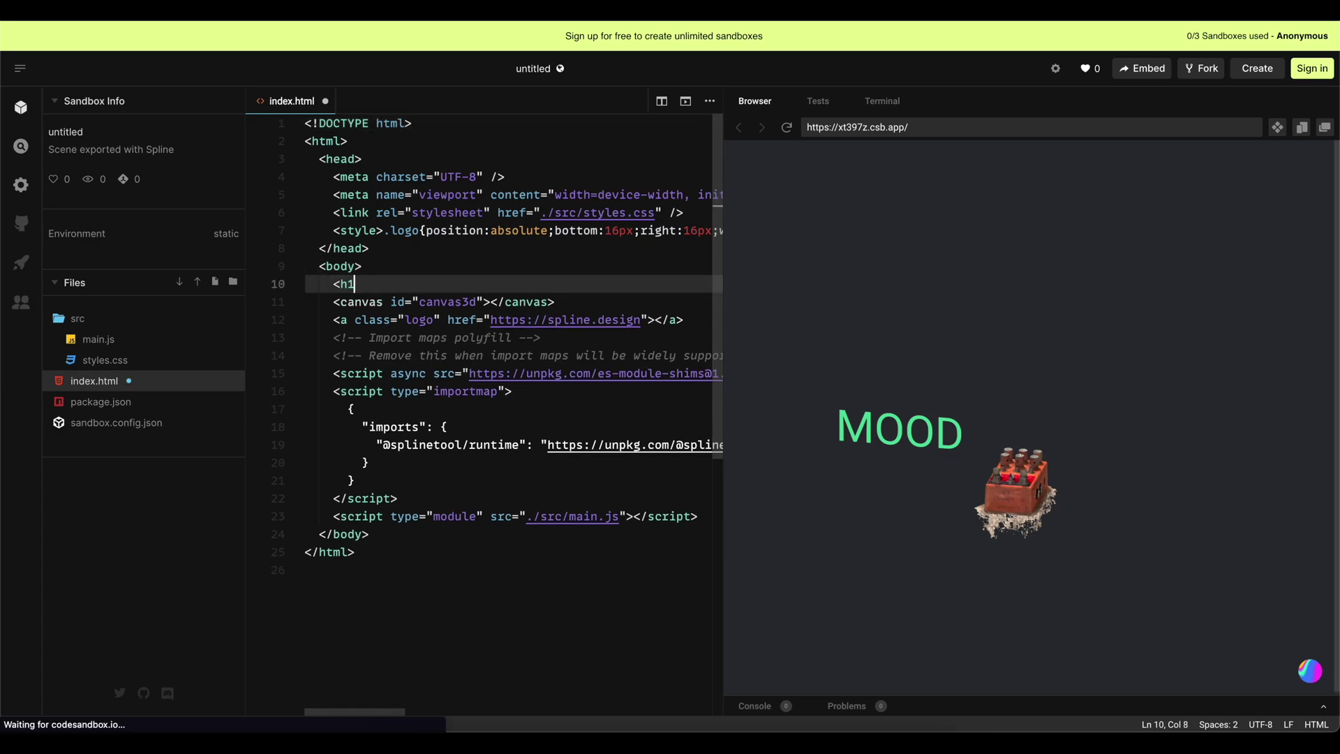
{"action": "type", "text": ">Some"}
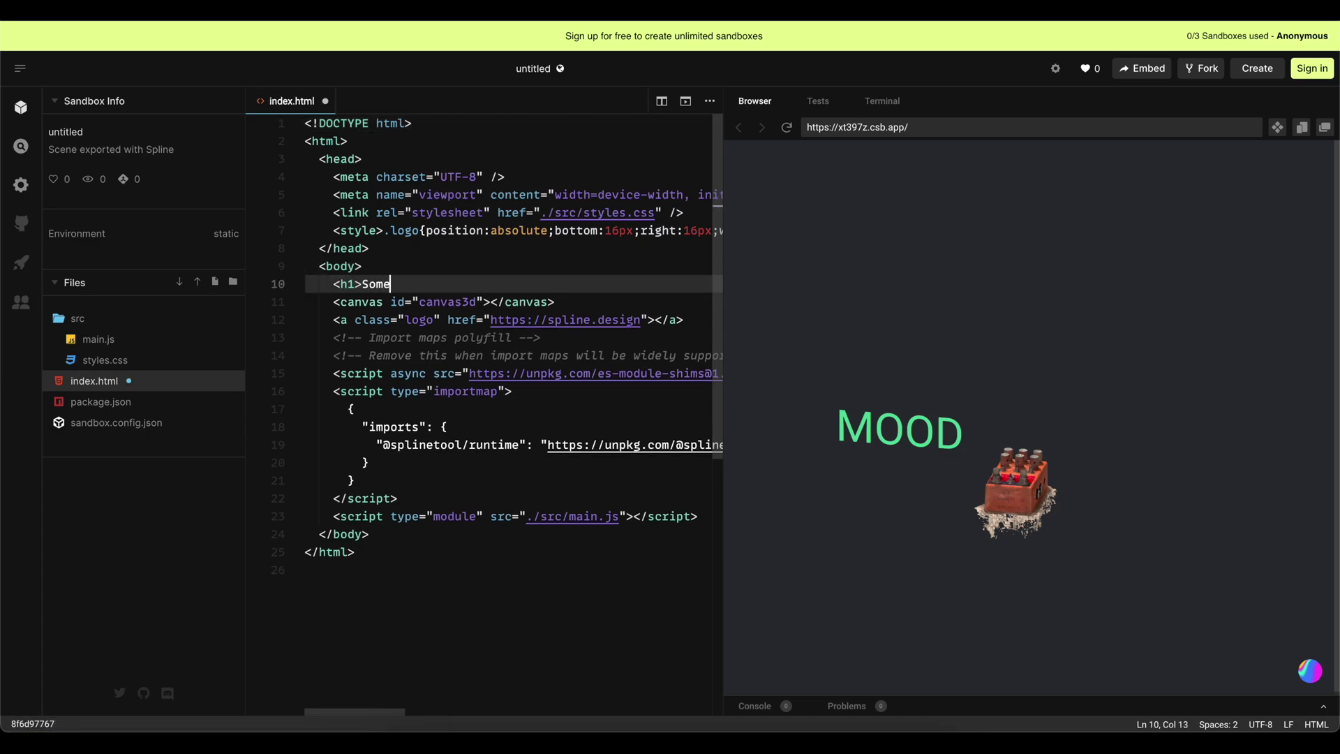
{"action": "type", "text": "thing</h1>"}
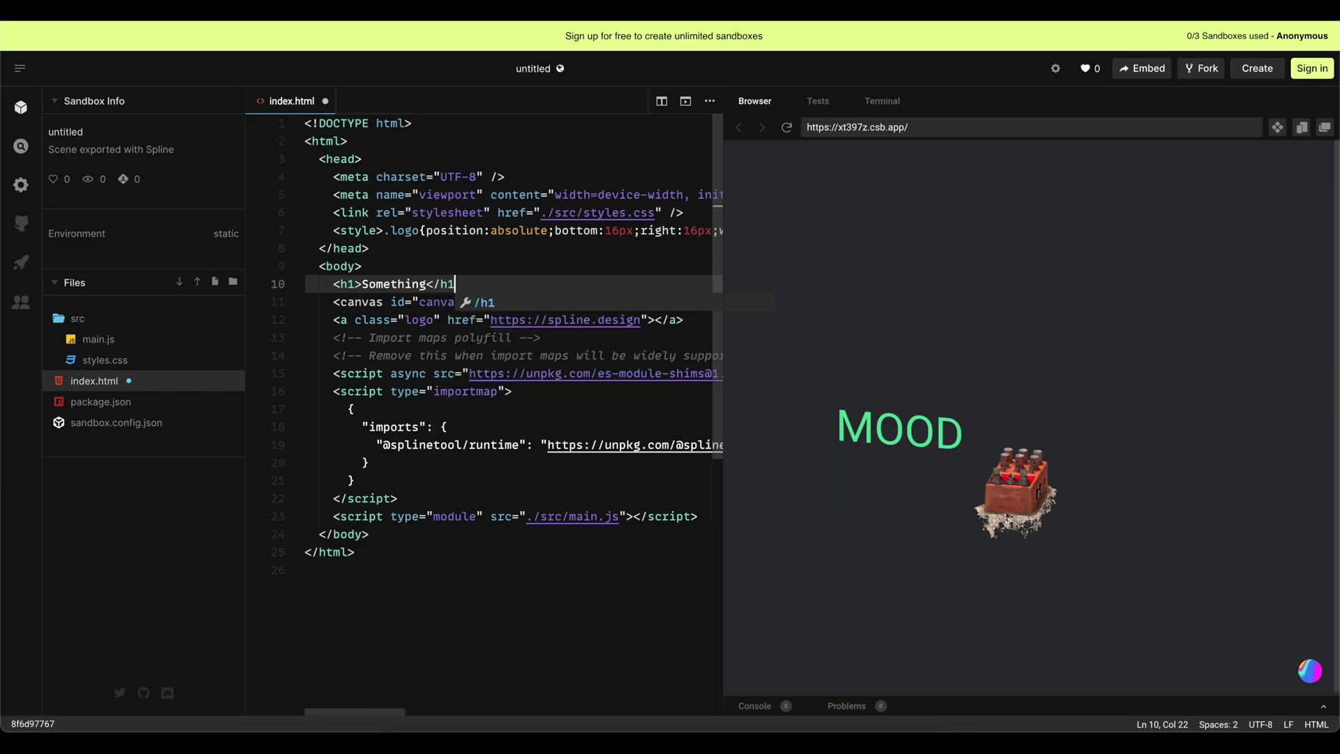